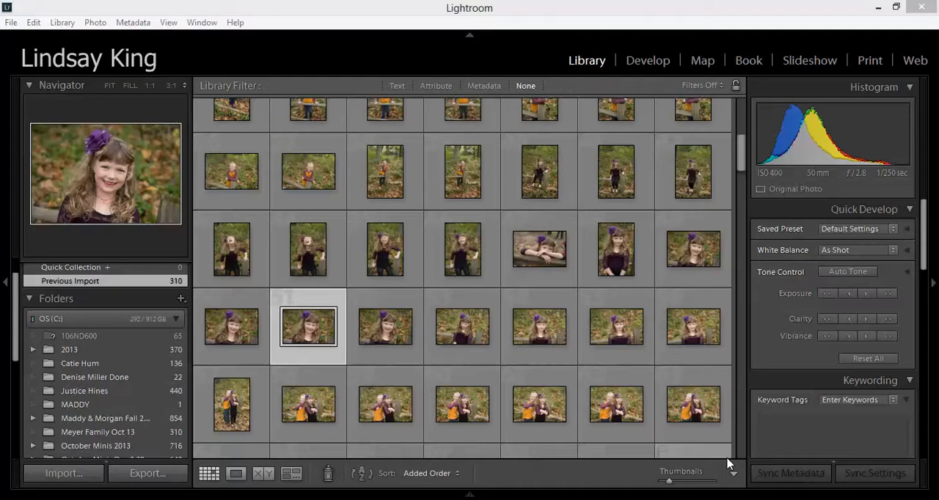
Step: Open the first photo of the previous import in the enlarged single-photo view and rate it 3 stars
{"action": "left_click_drag", "start_coordinate": [740, 146], "coordinate": [749, 110]}
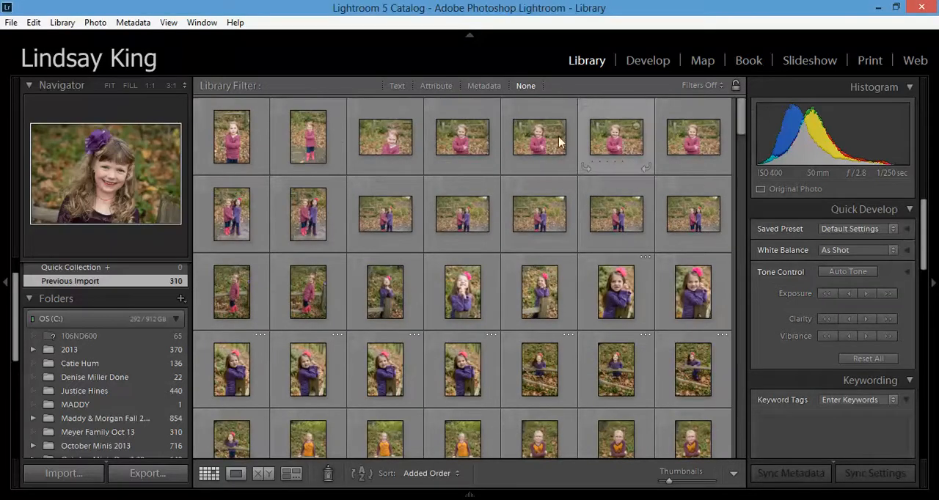
{"action": "double_click", "coordinate": [238, 149]}
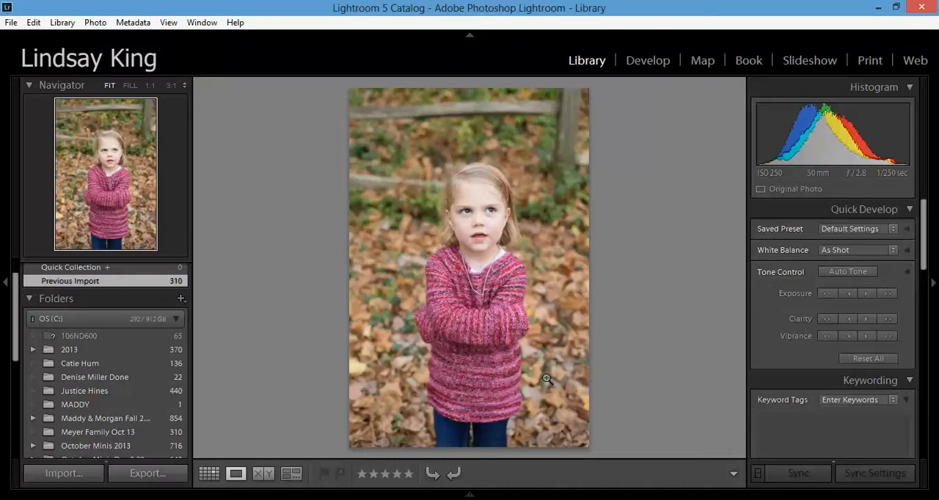
{"action": "key", "text": "5"}
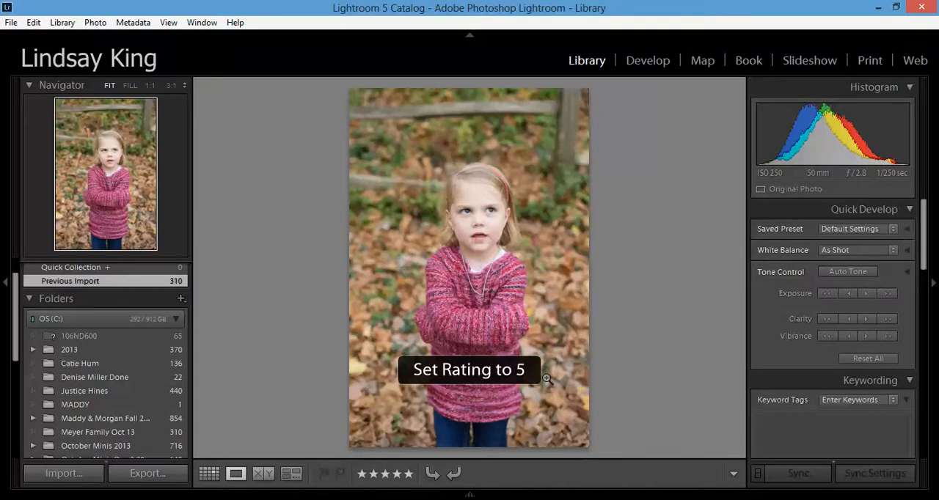
{"action": "key", "text": "g"}
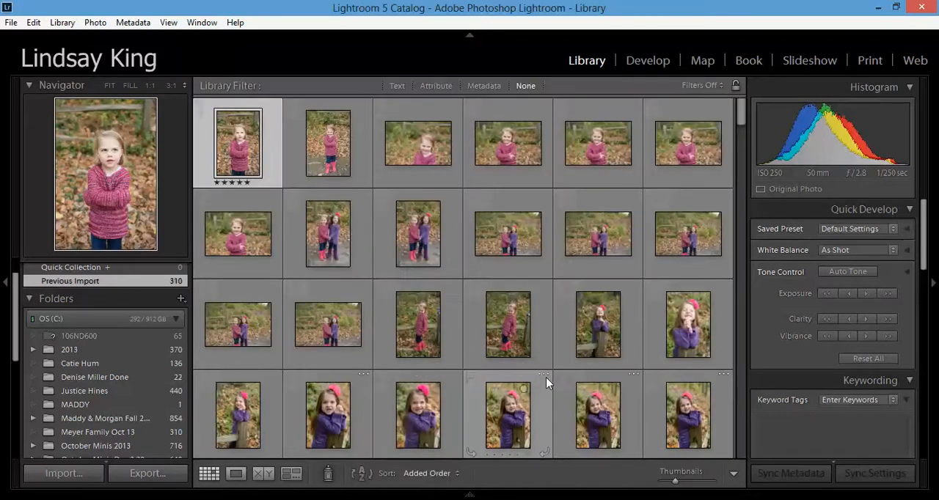
{"action": "key", "text": "e"}
{"action": "key", "text": "4"}
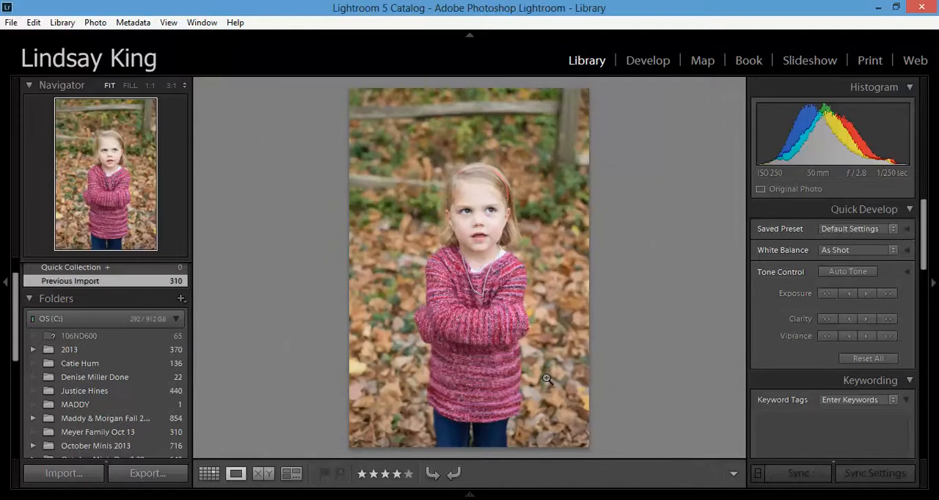
{"action": "key", "text": "3"}
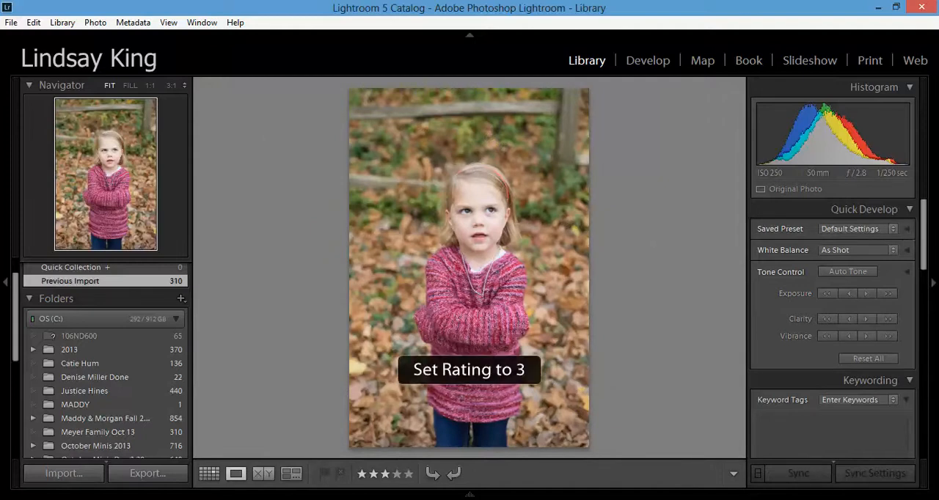
Step: Rate the full-length photo of the girl in pink boots and two crossed-arms landscape shots of her 5 stars each
{"action": "key", "text": "Right"}
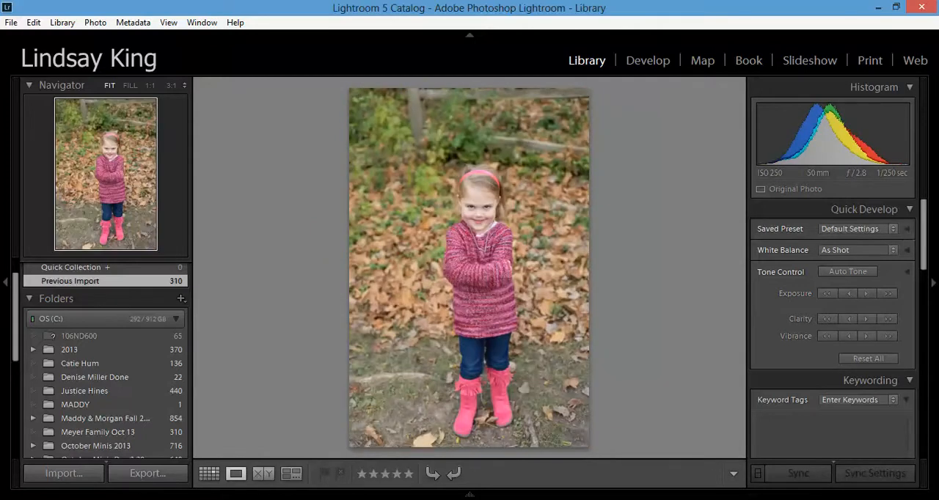
{"action": "key", "text": "5"}
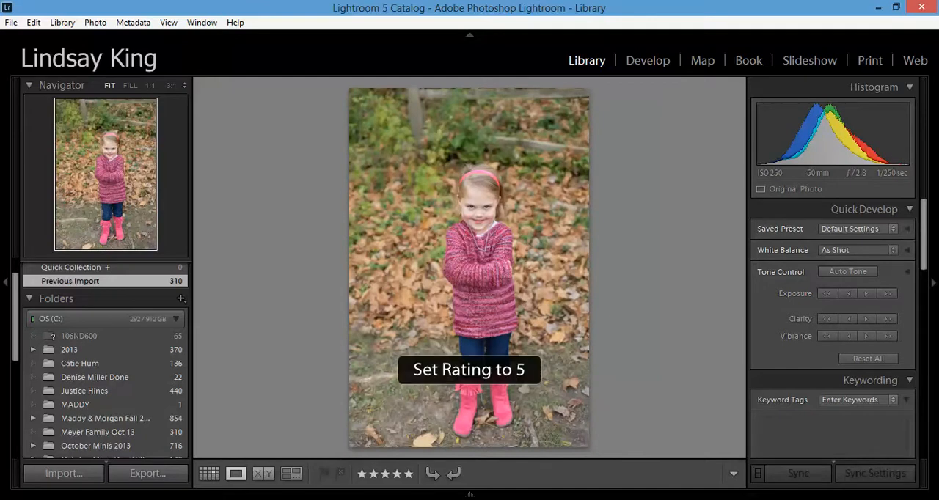
{"action": "key", "text": "Right"}
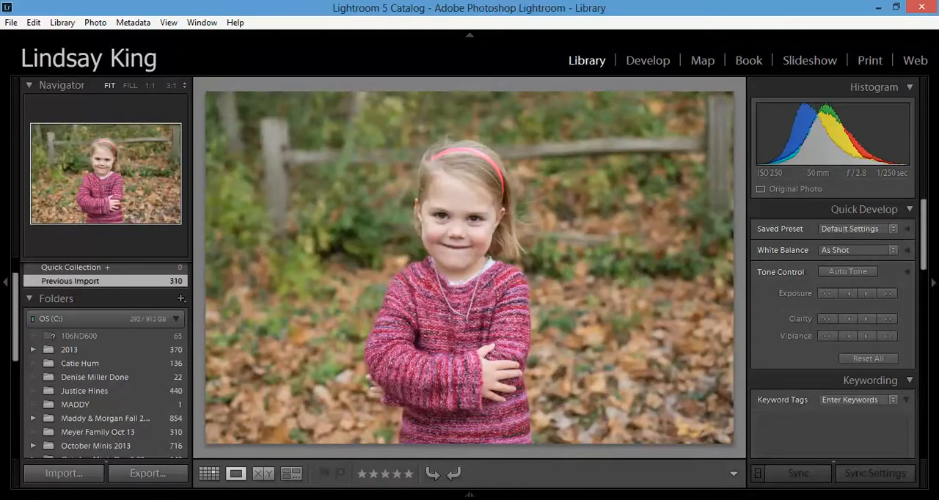
{"action": "key", "text": "5"}
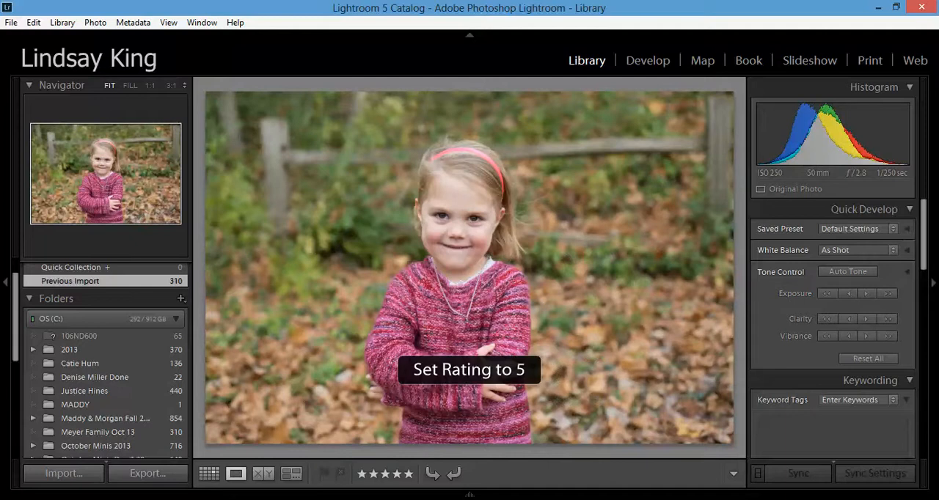
{"action": "key", "text": "Right"}
{"action": "key", "text": "5"}
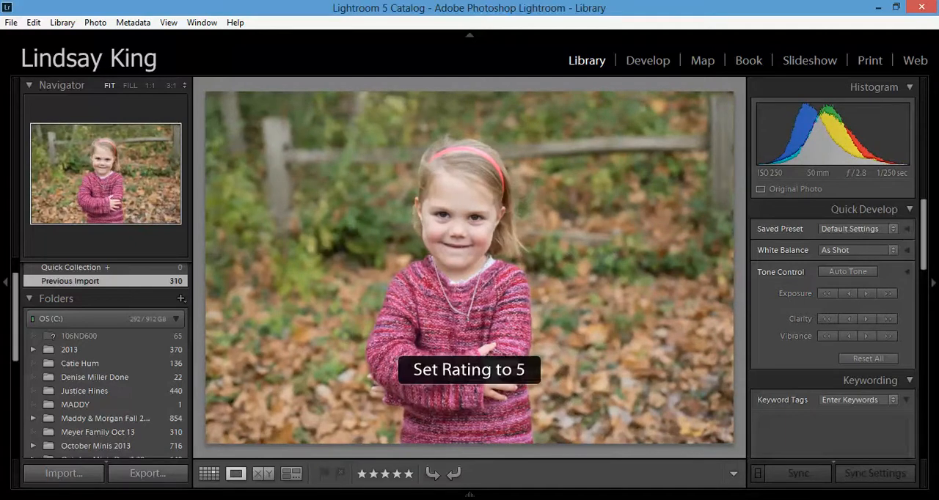
Step: Advance to the first landscape photo of the two girls together by the fence and rate it 5 stars
{"action": "key", "text": "Right"}
{"action": "key", "text": "Right"}
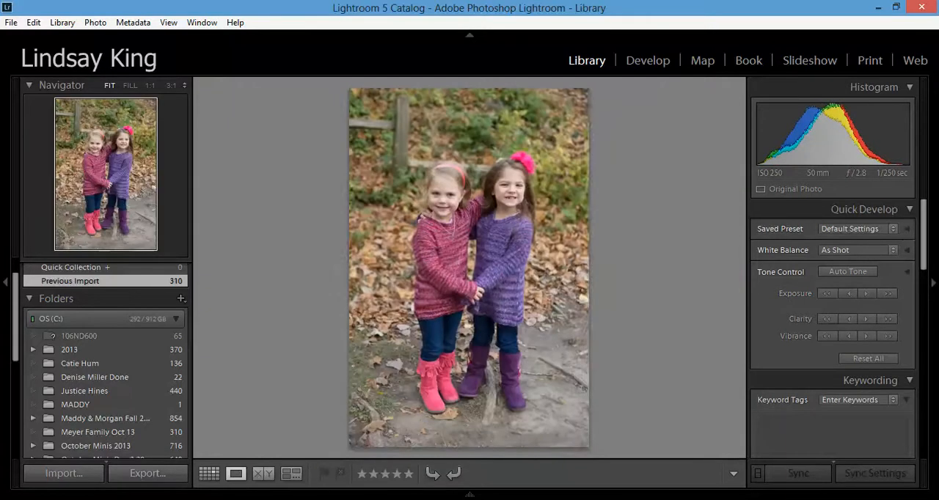
{"action": "key", "text": "Right"}
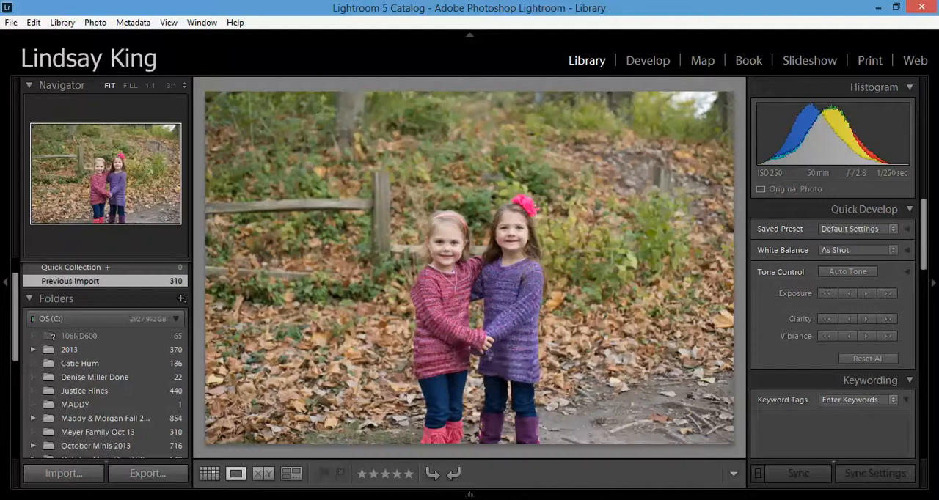
{"action": "key", "text": "5"}
Step: Return to the thumbnail grid and filter the photos by attribute to ratings of 3 stars and higher
{"action": "left_click", "coordinate": [209, 475]}
{"action": "left_click", "coordinate": [436, 86]}
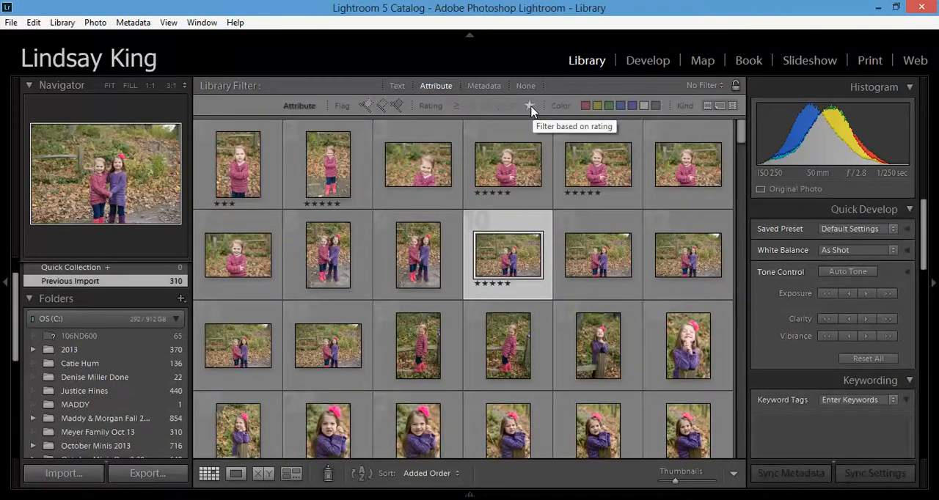
{"action": "left_click", "coordinate": [500, 107]}
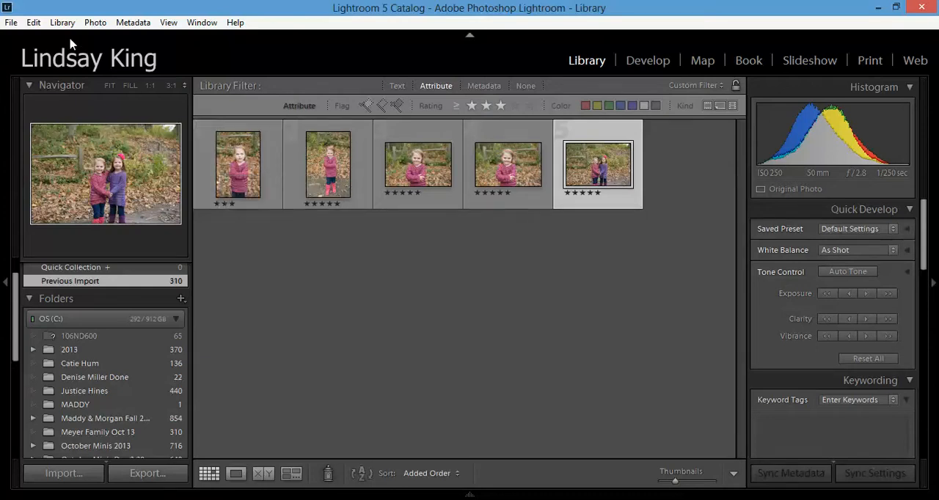
Step: Set up an export of the selected photo to the family's Oct 13 folder in Pictures, in a subfolder named SORTED IN LR
{"action": "left_click", "coordinate": [35, 23]}
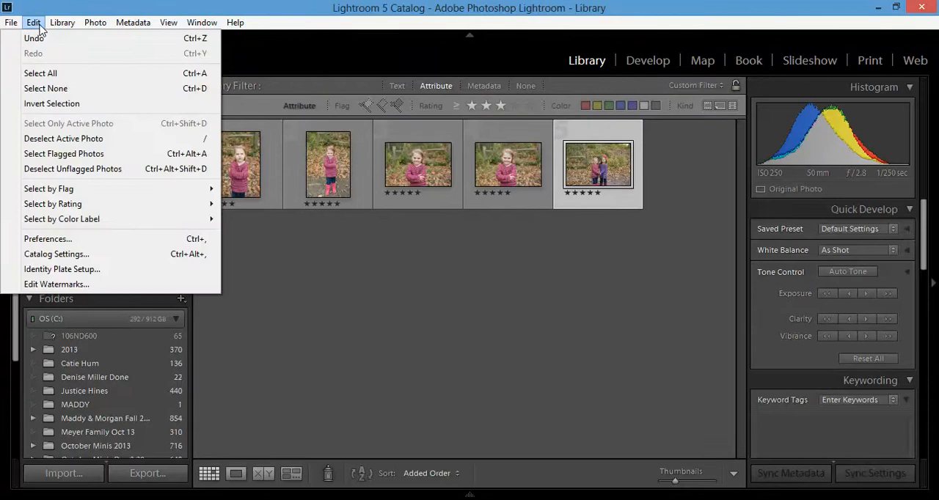
{"action": "mouse_move", "coordinate": [12, 23]}
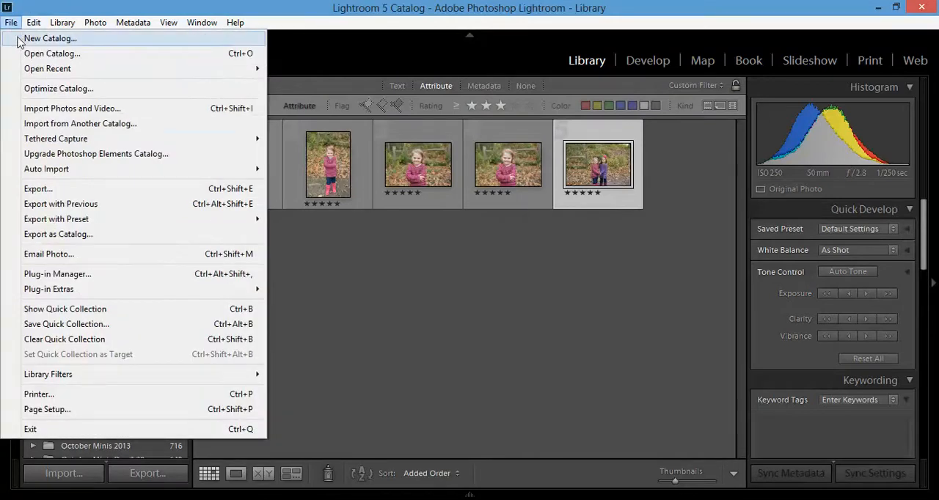
{"action": "left_click", "coordinate": [38, 189]}
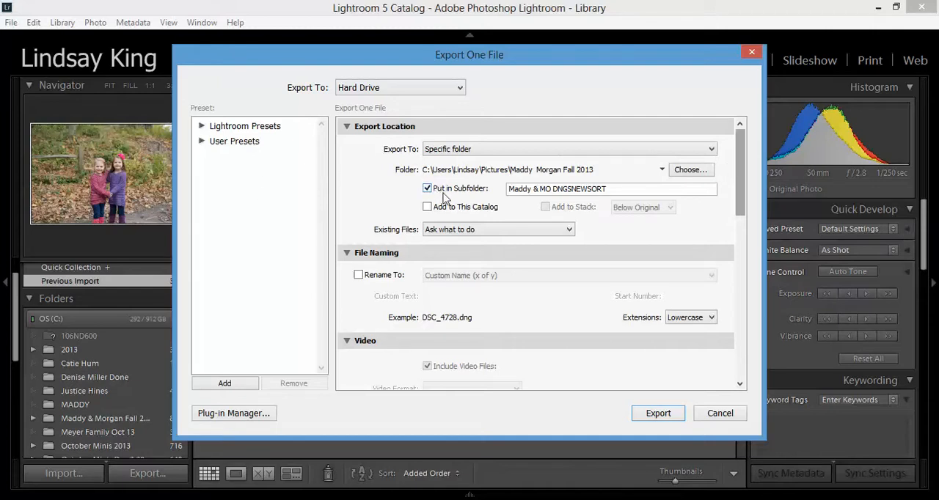
{"action": "left_click", "coordinate": [679, 172]}
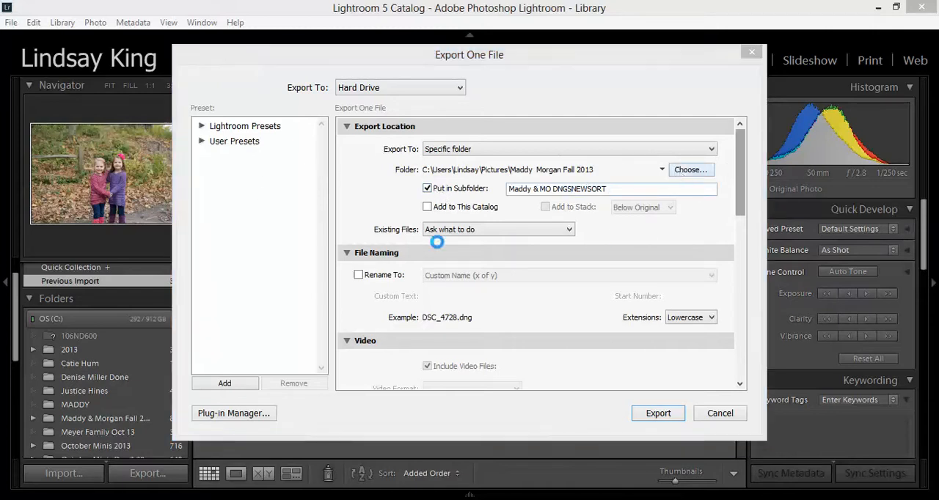
{"action": "scroll", "coordinate": [351, 256], "scroll_direction": "up", "scroll_amount": 3}
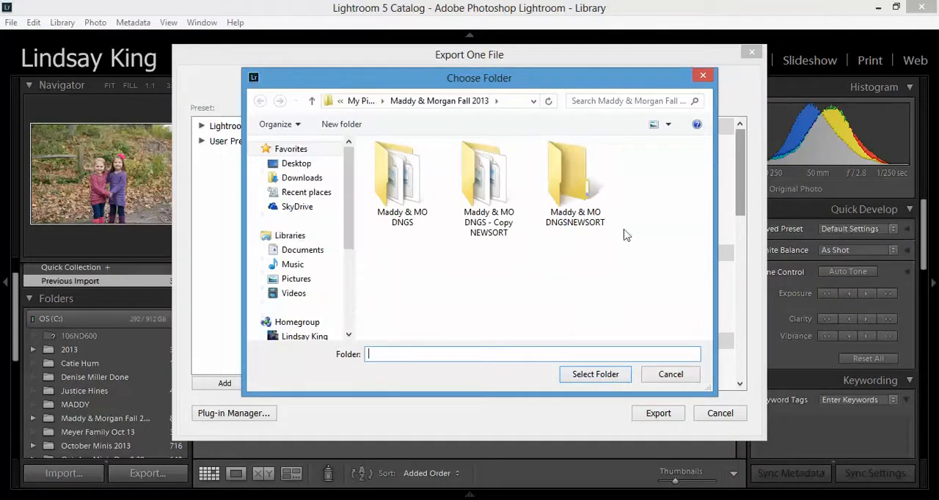
{"action": "left_click", "coordinate": [307, 282]}
{"action": "scroll", "coordinate": [697, 220], "scroll_direction": "down", "scroll_amount": 5}
{"action": "scroll", "coordinate": [660, 235], "scroll_direction": "down", "scroll_amount": 2}
{"action": "left_click", "coordinate": [480, 192]}
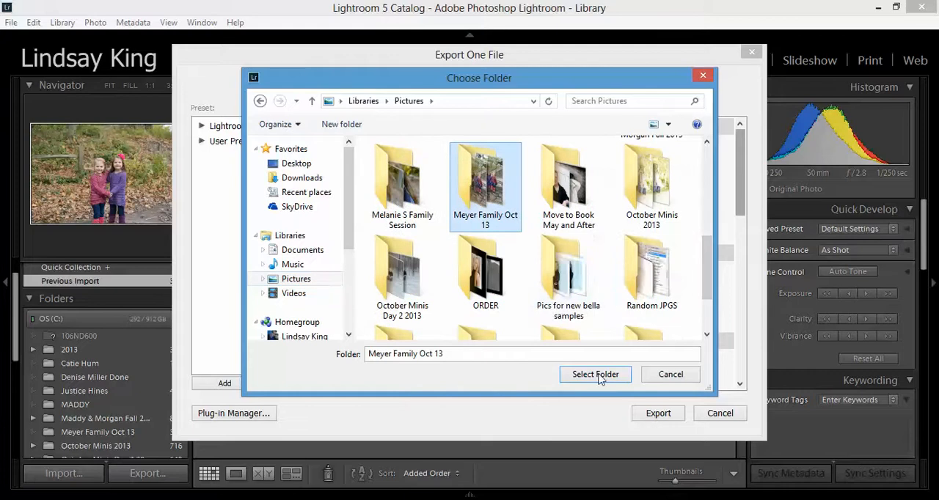
{"action": "left_click", "coordinate": [600, 375]}
{"action": "left_click", "coordinate": [618, 189]}
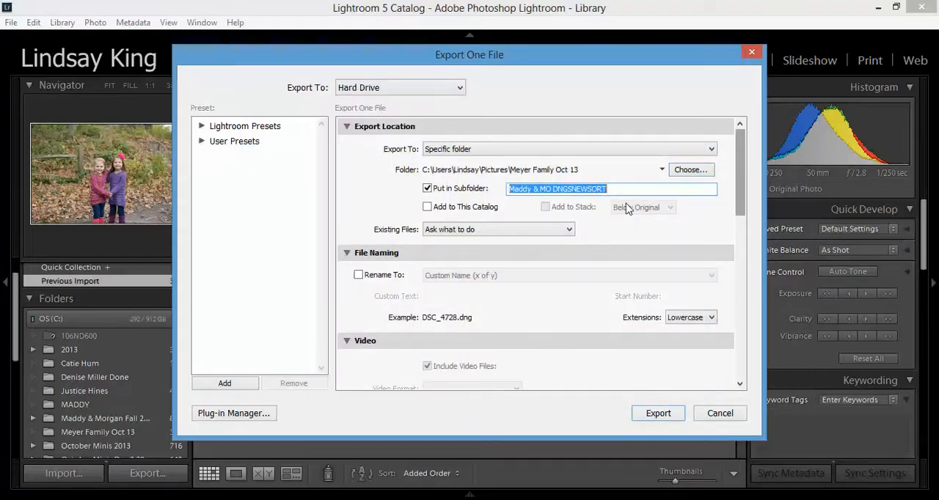
{"action": "key", "text": "BackSpace"}
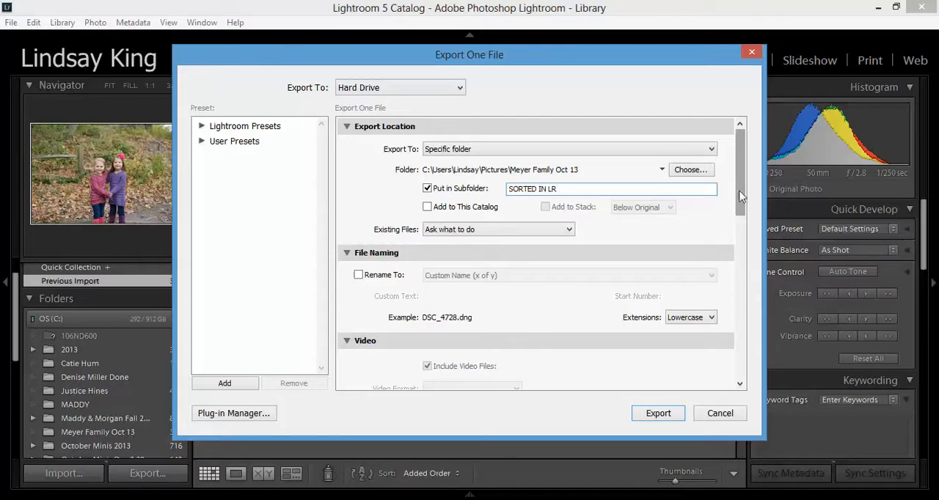
Step: Choose DNG as the image format in the file settings and export the photo
{"action": "scroll", "coordinate": [744, 195], "scroll_direction": "down", "scroll_amount": 5}
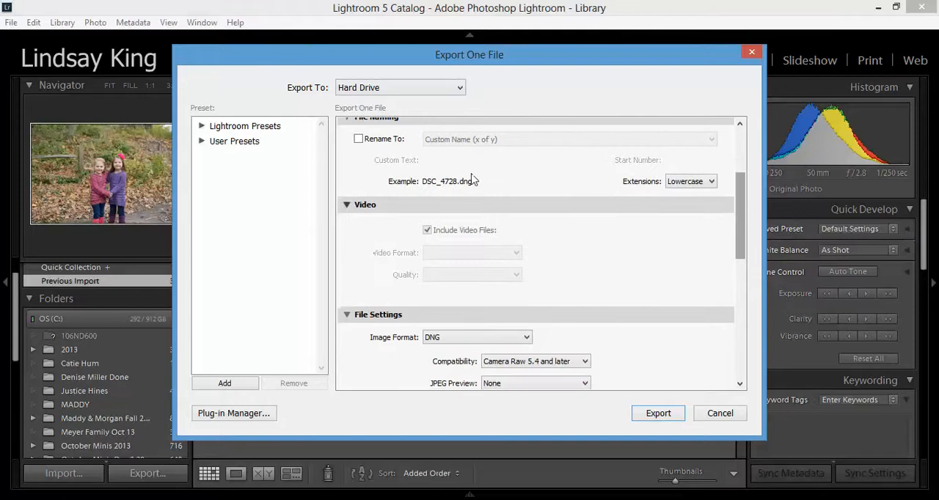
{"action": "scroll", "coordinate": [741, 247], "scroll_direction": "down", "scroll_amount": 1}
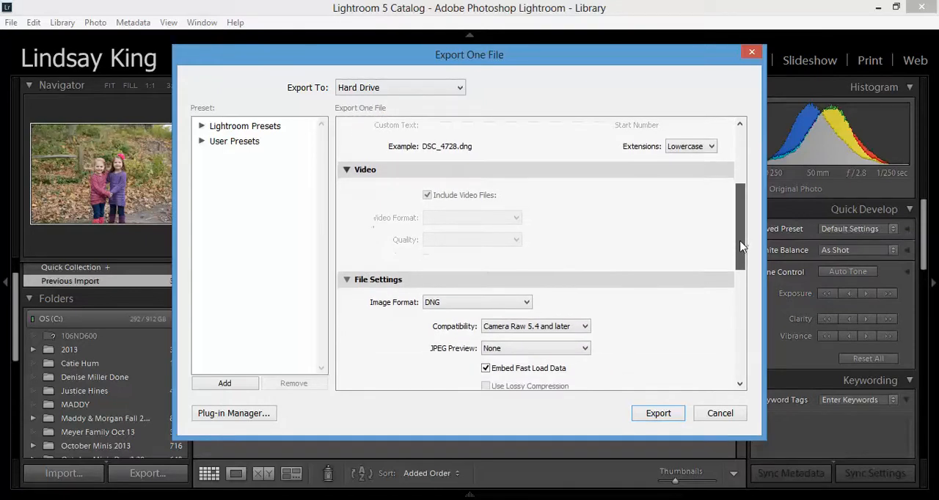
{"action": "left_click_drag", "start_coordinate": [741, 247], "coordinate": [736, 288]}
{"action": "left_click", "coordinate": [490, 175]}
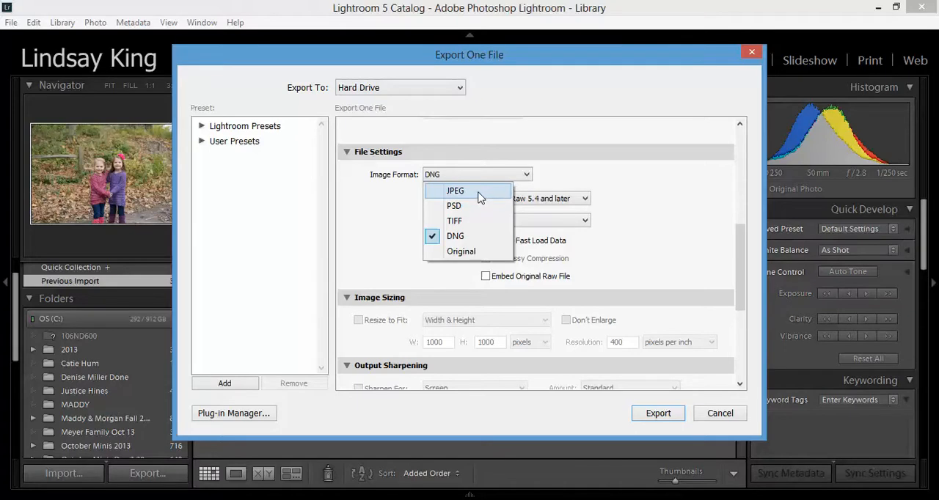
{"action": "left_click", "coordinate": [462, 238]}
{"action": "scroll", "coordinate": [736, 349], "scroll_direction": "down", "scroll_amount": 5}
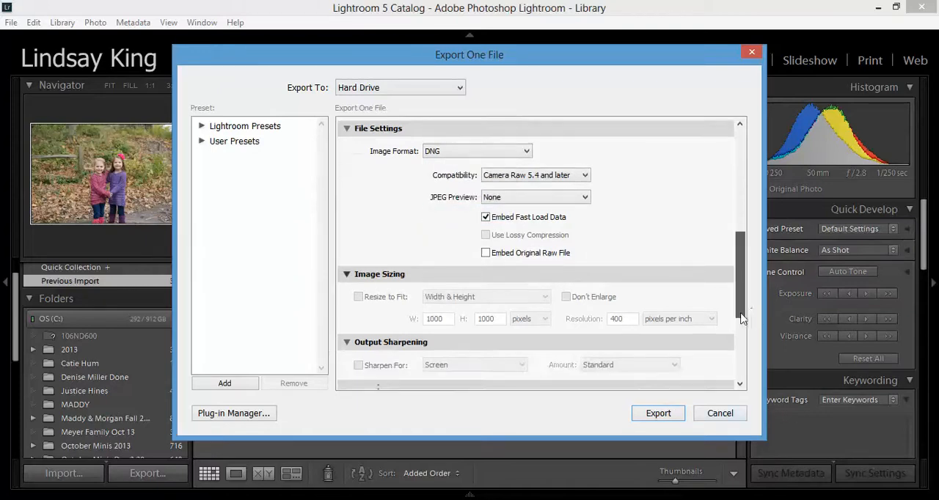
{"action": "scroll", "coordinate": [739, 293], "scroll_direction": "up", "scroll_amount": 6}
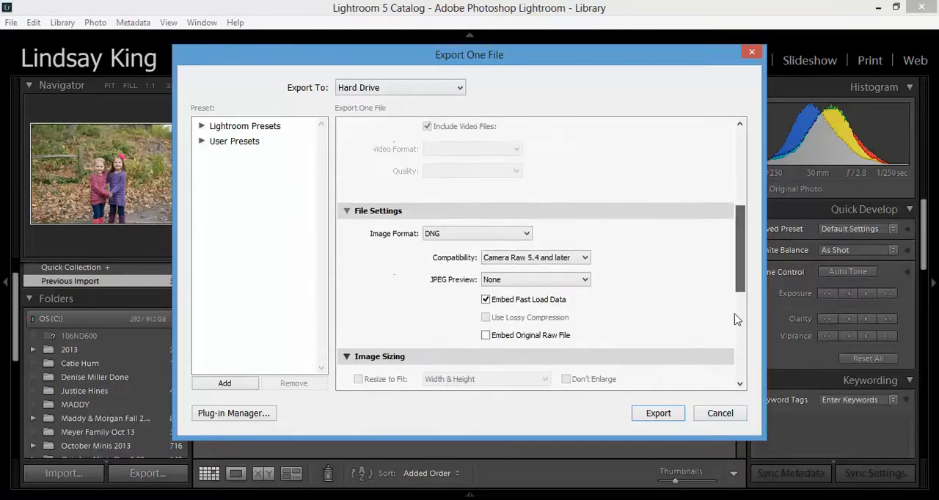
{"action": "left_click", "coordinate": [664, 417]}
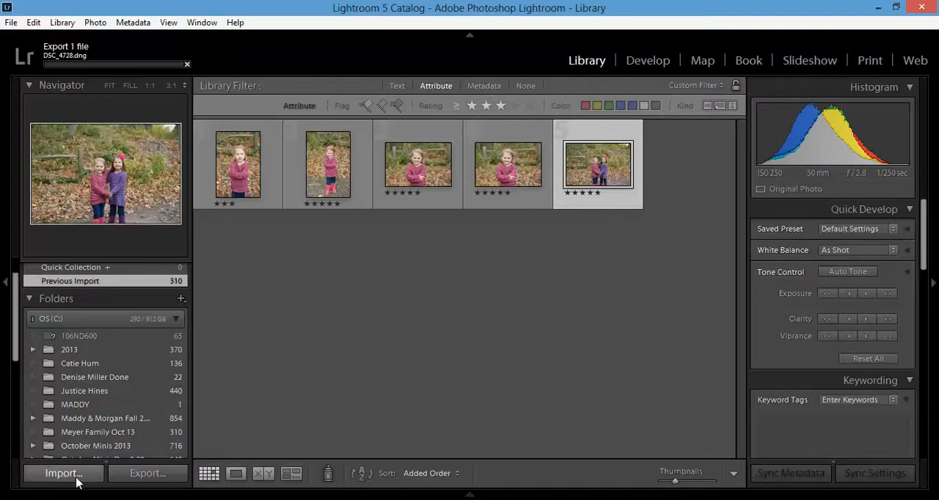
Step: Switch to File Explorer and open the SORTED IN LR subfolder in the family's Oct 13 Pictures folder to check the export
{"action": "mouse_move", "coordinate": [68, 496]}
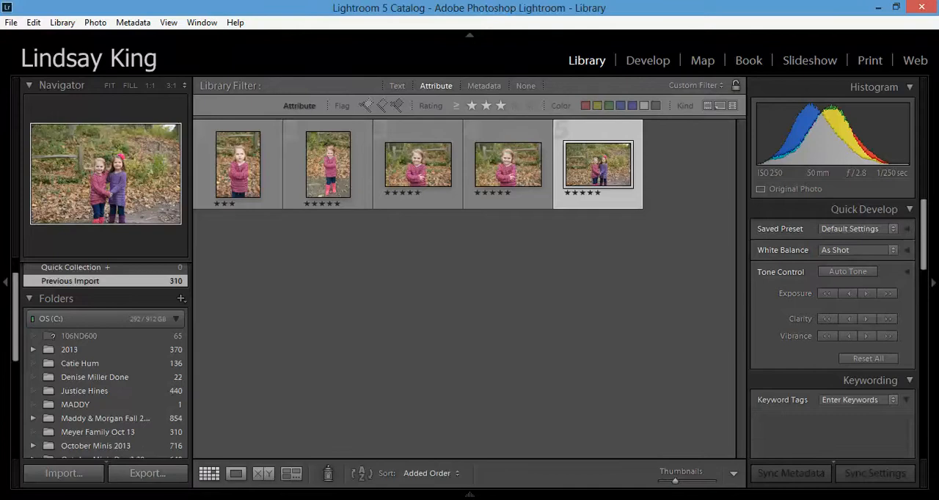
{"action": "key", "text": "super+e"}
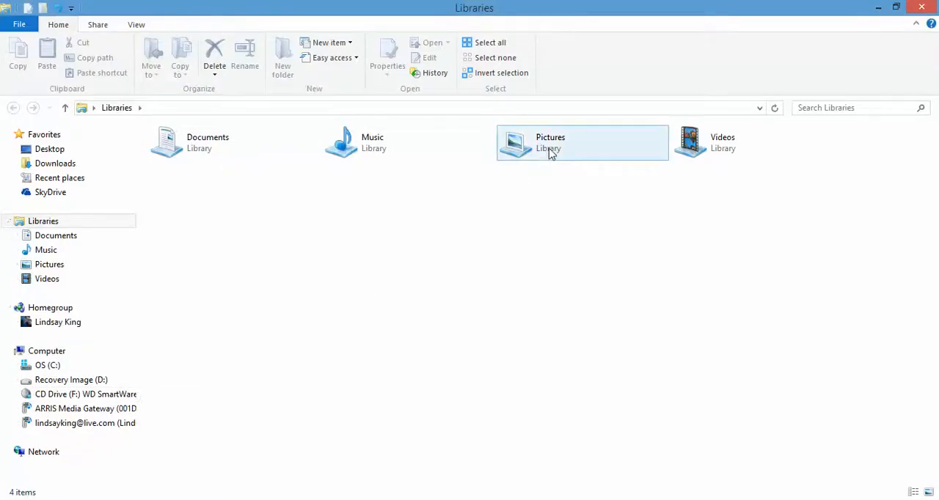
{"action": "double_click", "coordinate": [549, 151]}
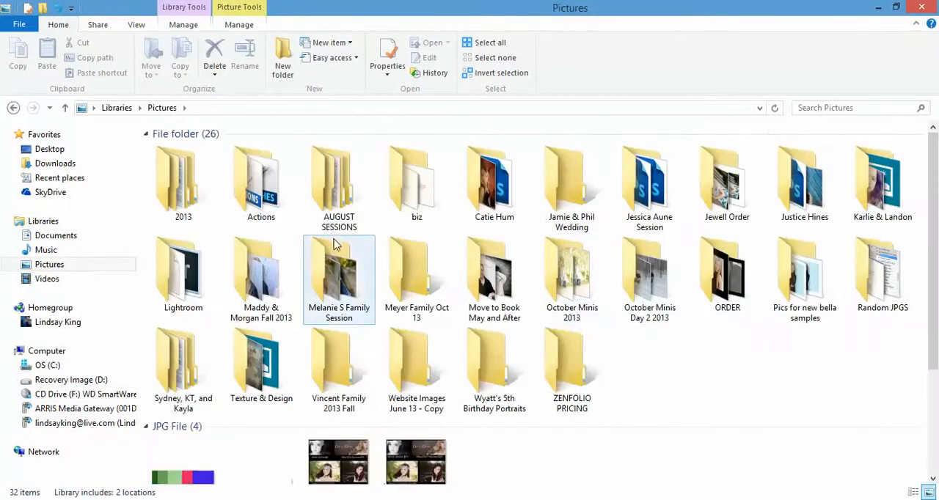
{"action": "left_click", "coordinate": [402, 282]}
{"action": "double_click", "coordinate": [401, 282]}
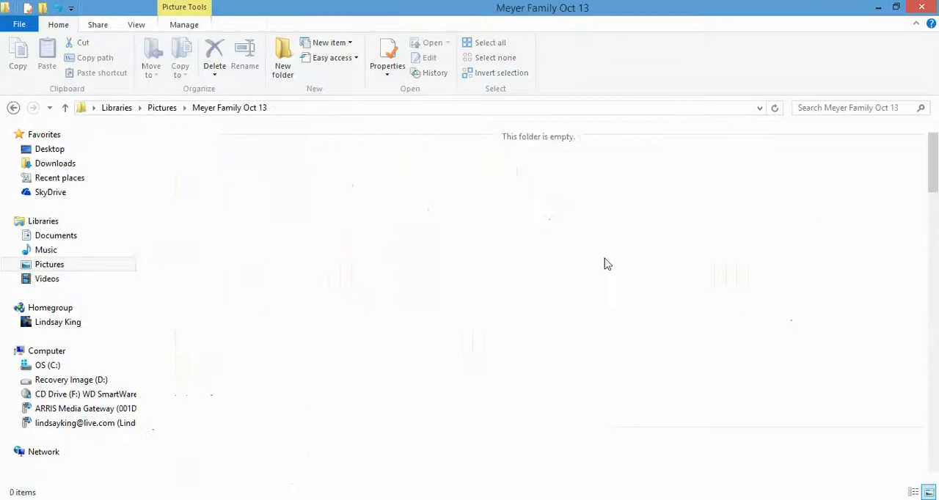
{"action": "left_click", "coordinate": [188, 182]}
{"action": "double_click", "coordinate": [188, 182]}
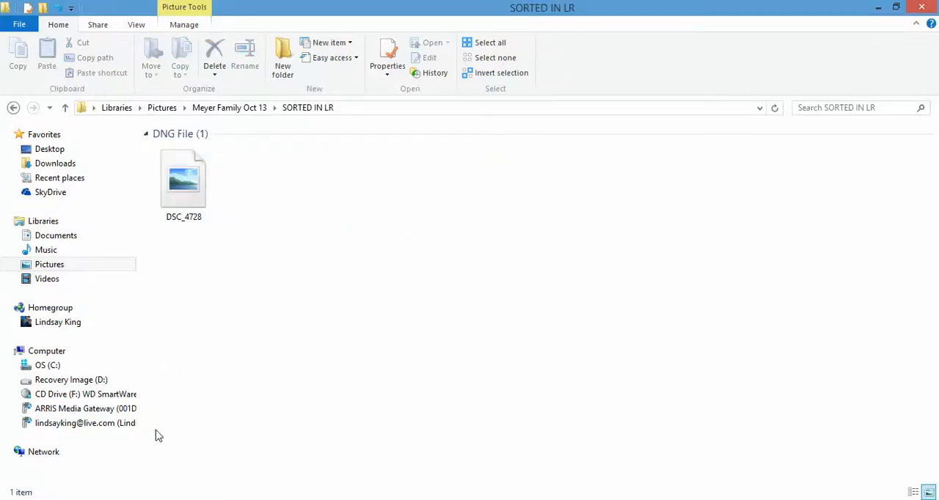
Step: Switch back to Lightroom and select all the photos in the filtered thumbnail grid
{"action": "left_click", "coordinate": [174, 499]}
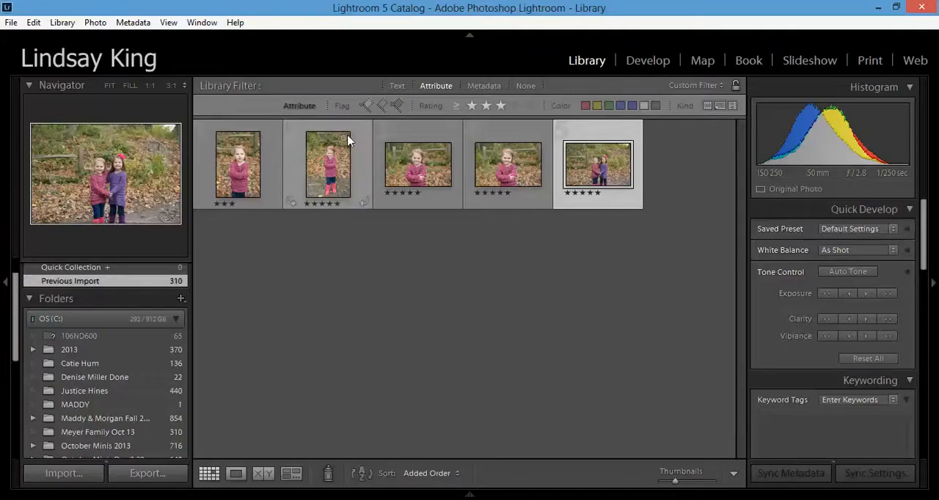
{"action": "left_click", "coordinate": [33, 22]}
{"action": "left_click", "coordinate": [44, 73]}
{"action": "left_click", "coordinate": [11, 22]}
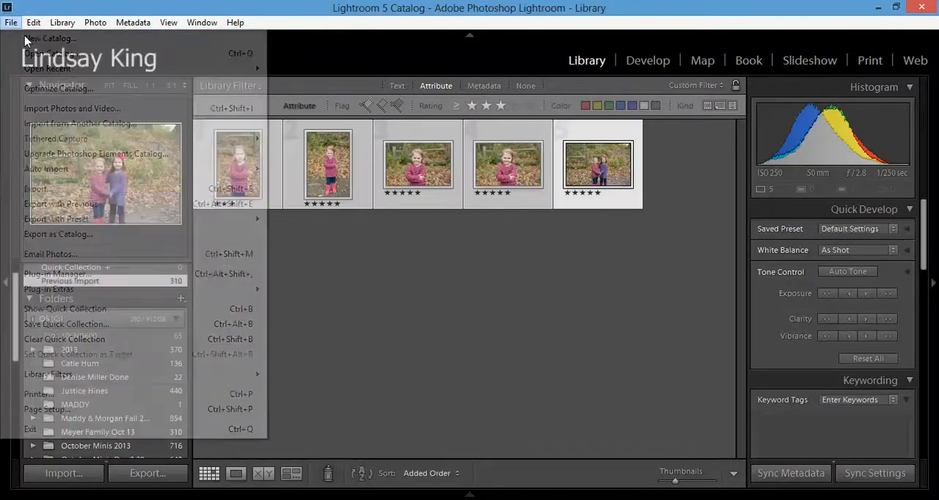
{"action": "left_click", "coordinate": [216, 253]}
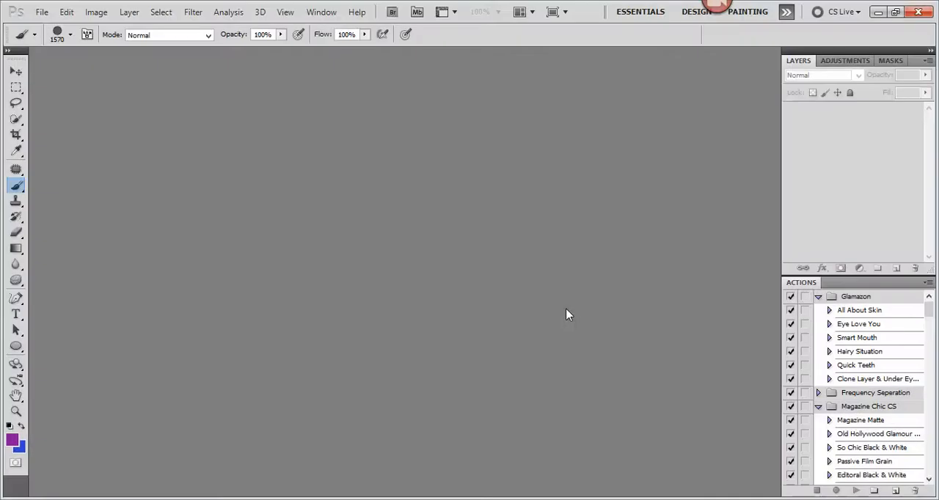
Step: In Photoshop, open DSC_4728 from the SORTED IN LR subfolder of the family's Oct 13 folder
{"action": "left_click", "coordinate": [42, 12]}
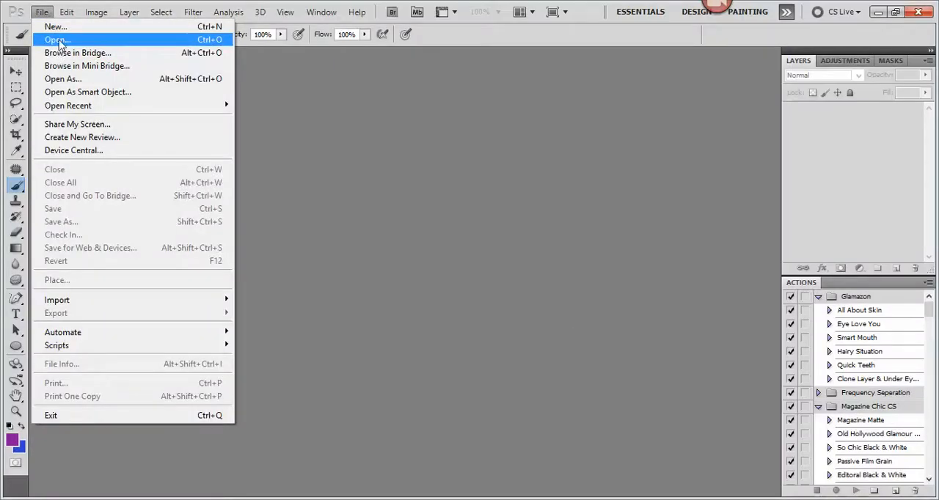
{"action": "left_click", "coordinate": [58, 40]}
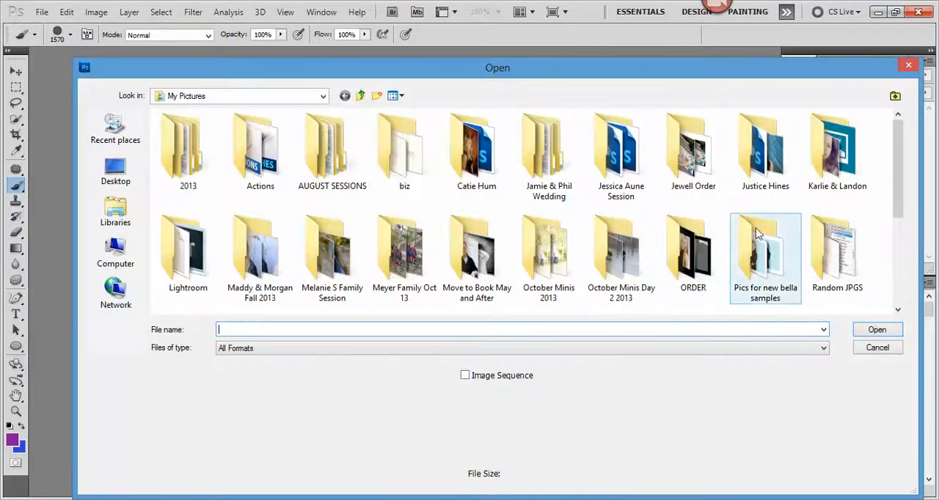
{"action": "left_click", "coordinate": [400, 255]}
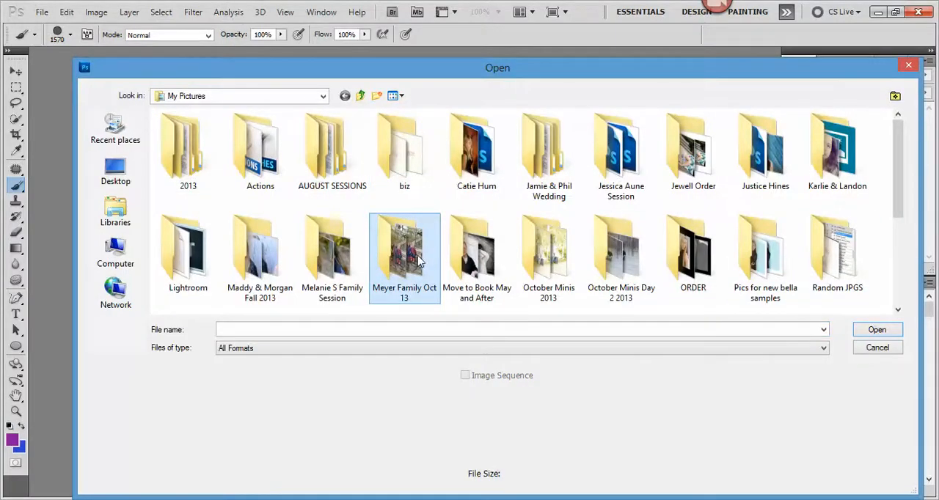
{"action": "double_click", "coordinate": [416, 258]}
{"action": "double_click", "coordinate": [176, 161]}
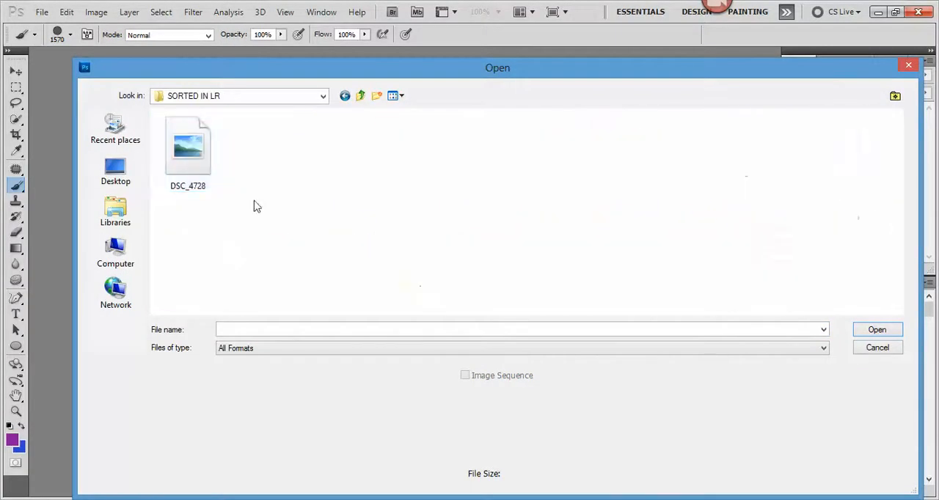
{"action": "left_click", "coordinate": [208, 161]}
{"action": "left_click", "coordinate": [866, 332]}
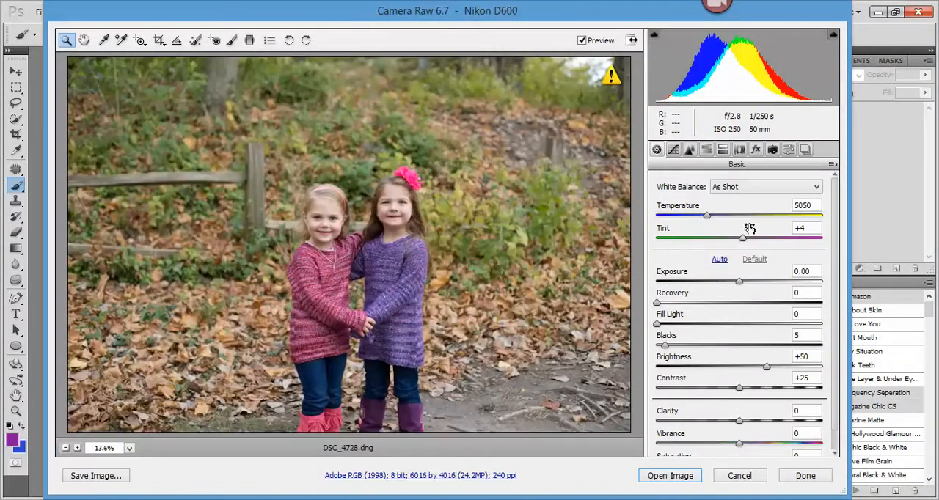
Step: Adjust the raw photo's exposure to +0.05 and its white balance to temperature 5550 and tint +8
{"action": "left_click", "coordinate": [739, 281]}
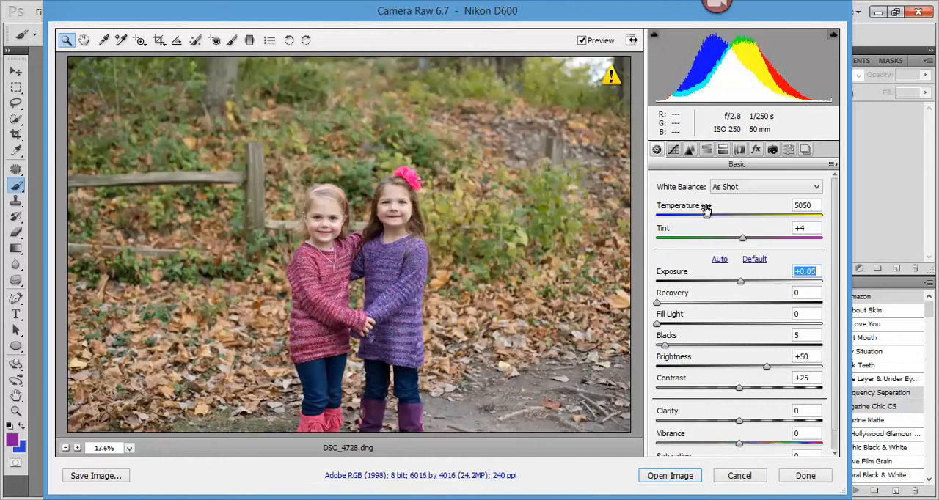
{"action": "left_click_drag", "start_coordinate": [705, 210], "coordinate": [717, 225]}
{"action": "left_click", "coordinate": [745, 239]}
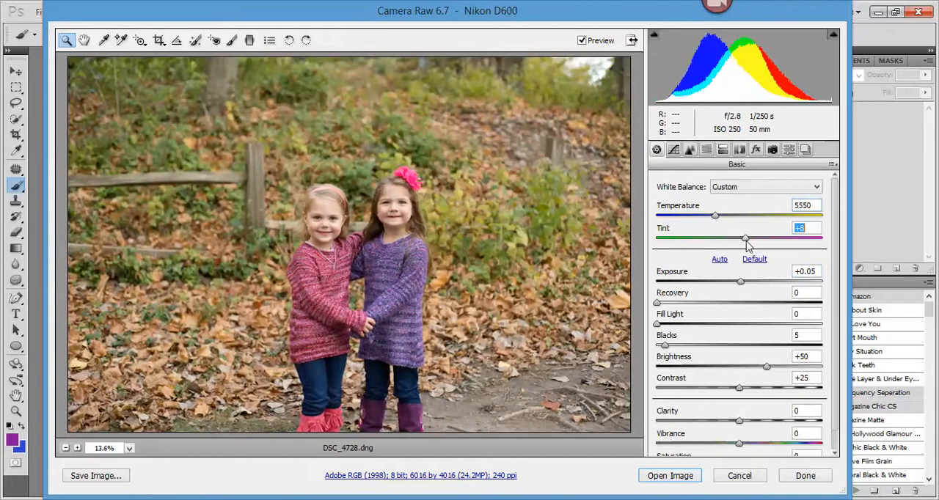
Step: Set blacks to 13, exposure to +0.30 and temperature to 5400, raise the fill light slightly, and open the image for editing
{"action": "left_click", "coordinate": [680, 347]}
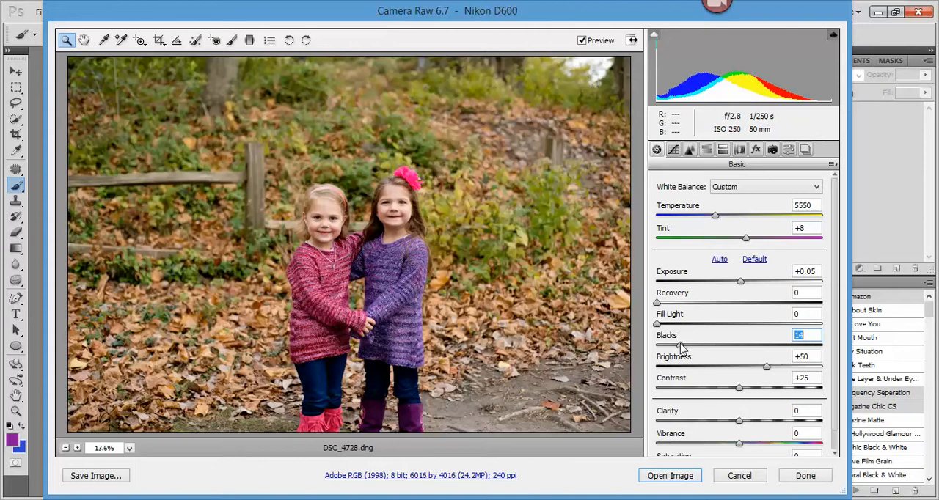
{"action": "left_click", "coordinate": [744, 283]}
{"action": "left_click_drag", "start_coordinate": [716, 216], "coordinate": [712, 217]}
{"action": "left_click", "coordinate": [669, 324]}
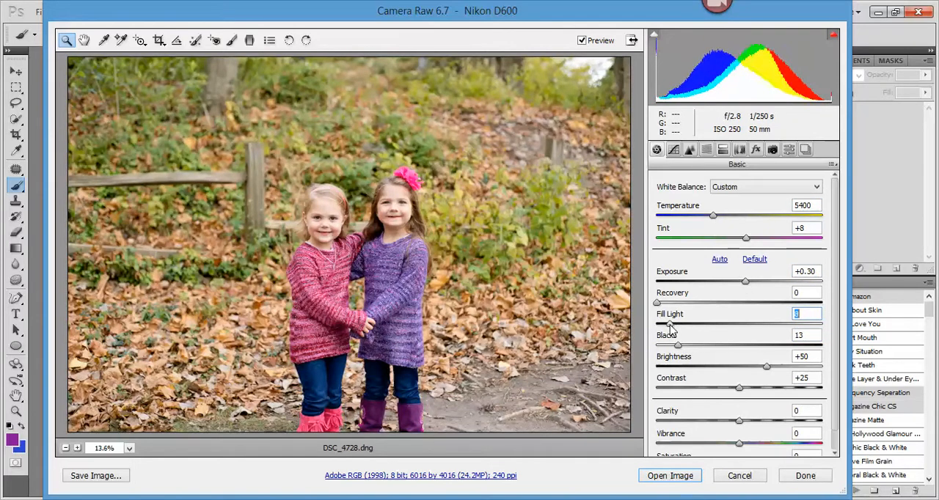
{"action": "left_click", "coordinate": [669, 476]}
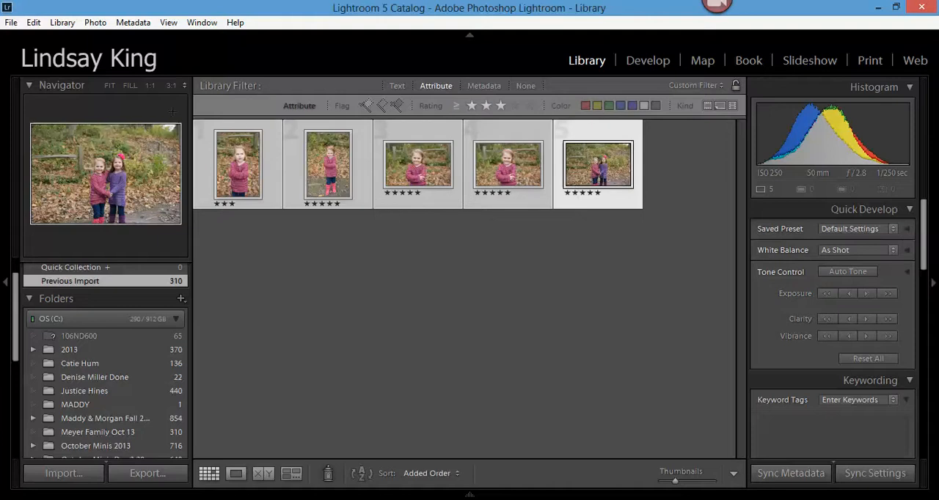
Step: Close Lightroom and skip the catalog backup this time
{"action": "left_click", "coordinate": [923, 8]}
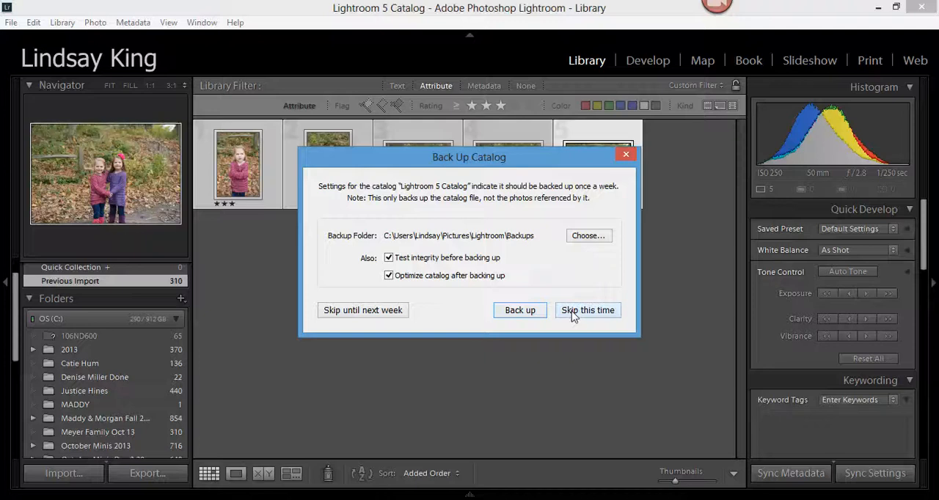
{"action": "left_click", "coordinate": [577, 311]}
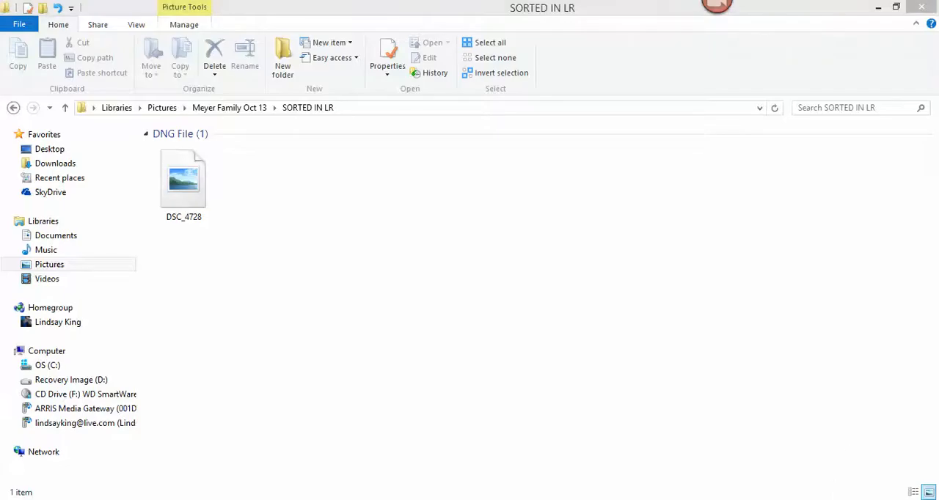